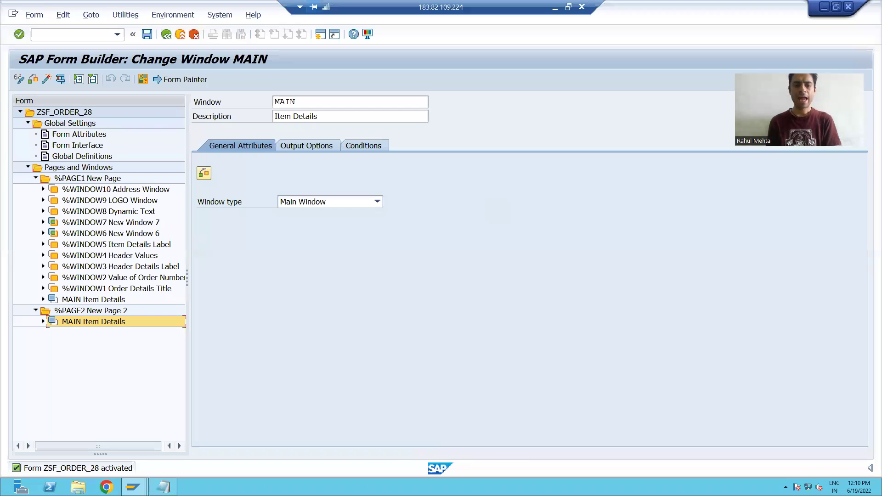
Switch from the Form Builder to the Notepad window of numbered smartform notes
key("alt+Tab")
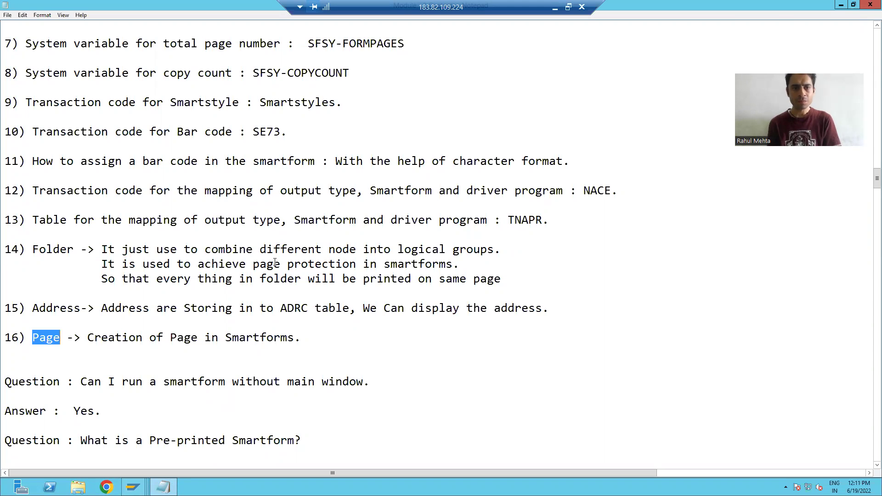
Scroll up to items 6 and 7 and highlight the current and total page number notes
scroll(275, 262, "up", 1)
scroll(94, 260, "up", 1)
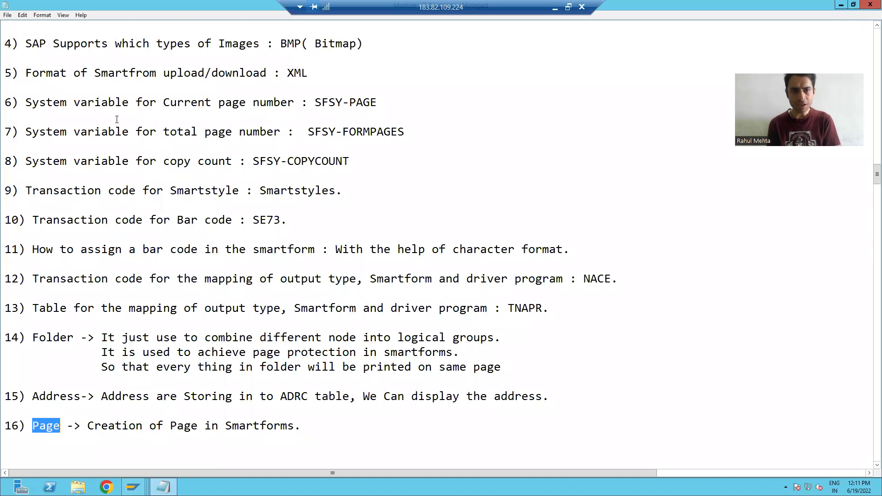
left_click_drag(163, 102, 294, 101)
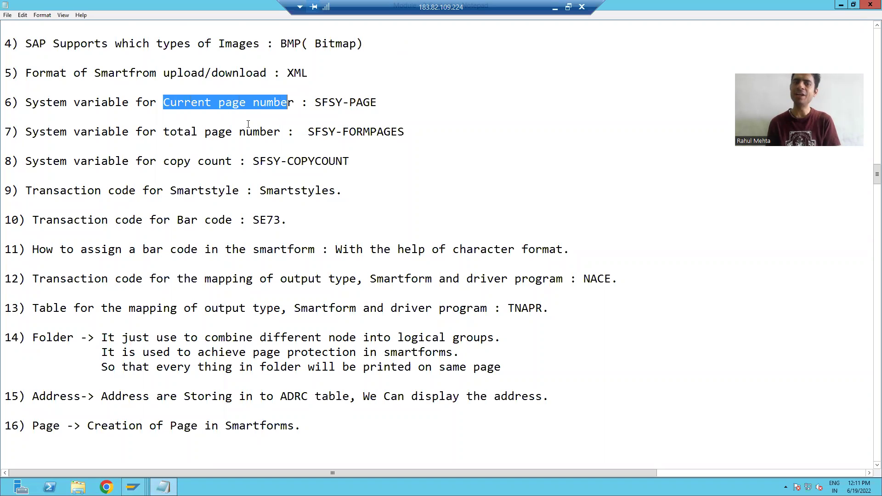
left_click_drag(178, 132, 280, 132)
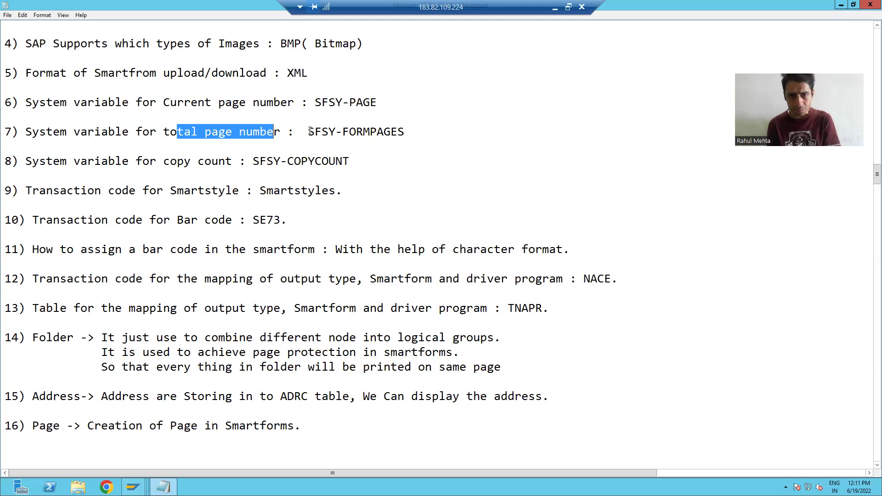
left_click_drag(317, 104, 380, 99)
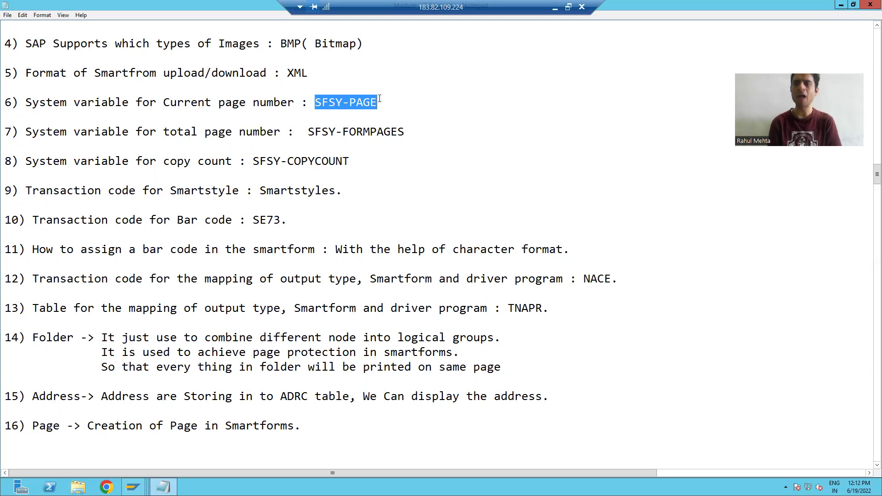
left_click(316, 103)
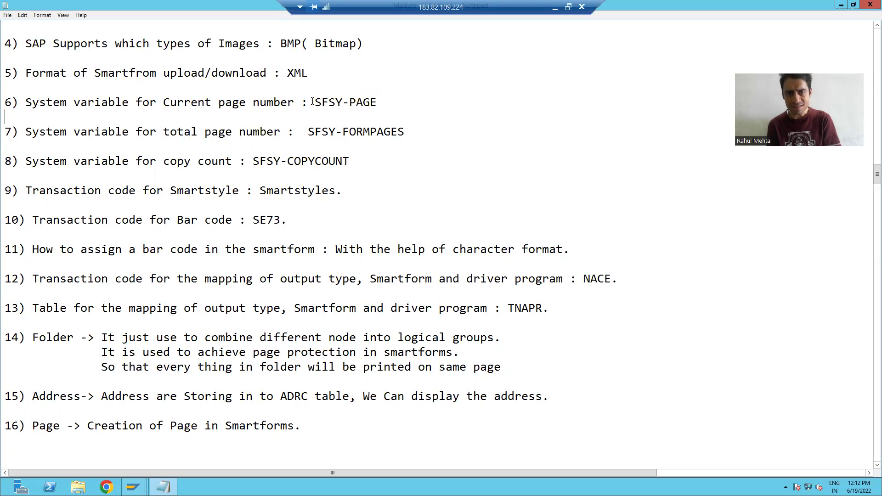
left_click_drag(329, 103, 386, 104)
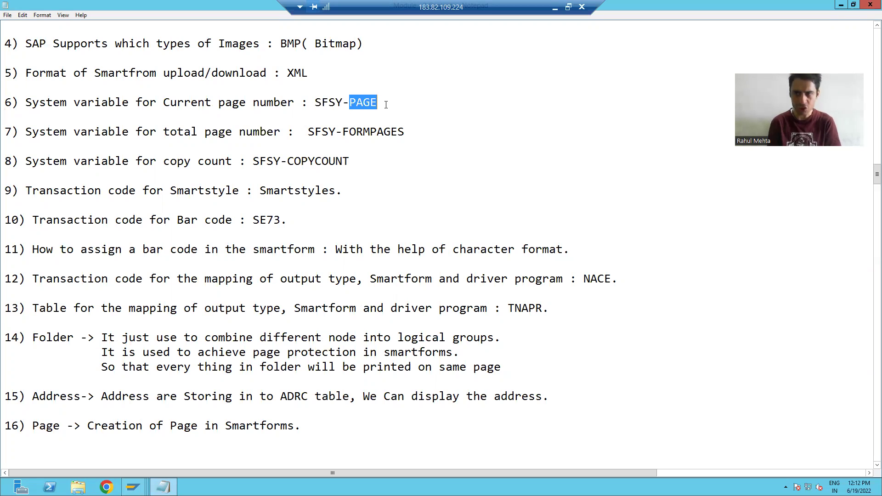
left_click(317, 133)
left_click_drag(324, 132, 334, 132)
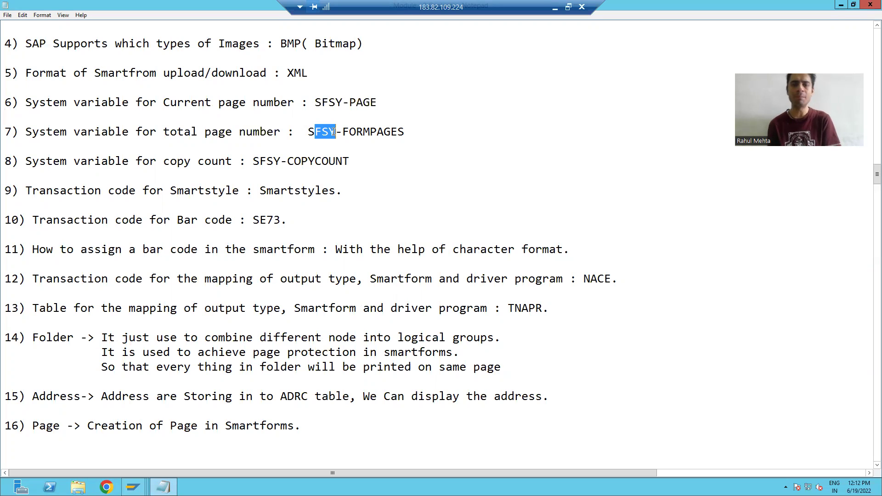
left_click(308, 132)
left_click_drag(308, 132, 405, 130)
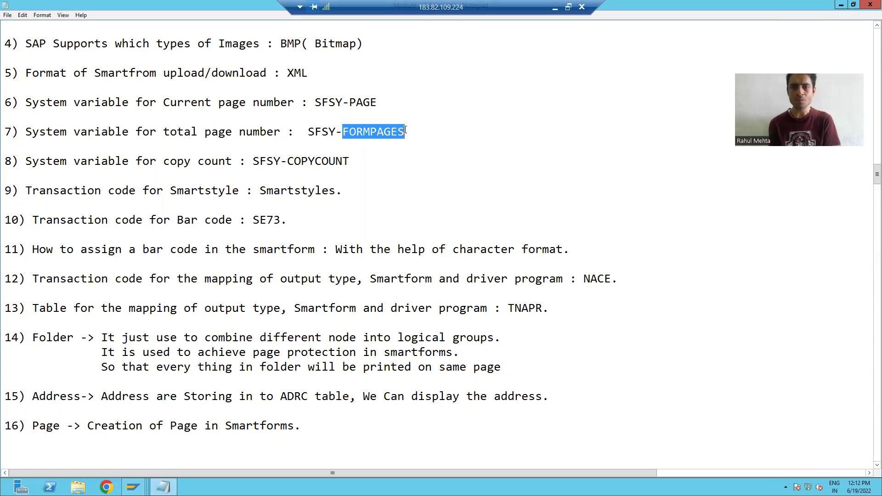
left_click_drag(314, 102, 342, 105)
left_click_drag(308, 132, 335, 131)
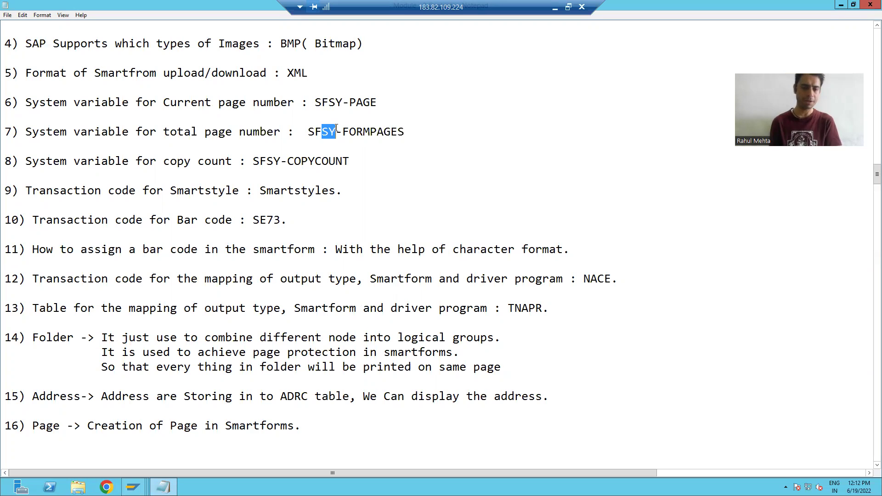
mouse_move(133, 486)
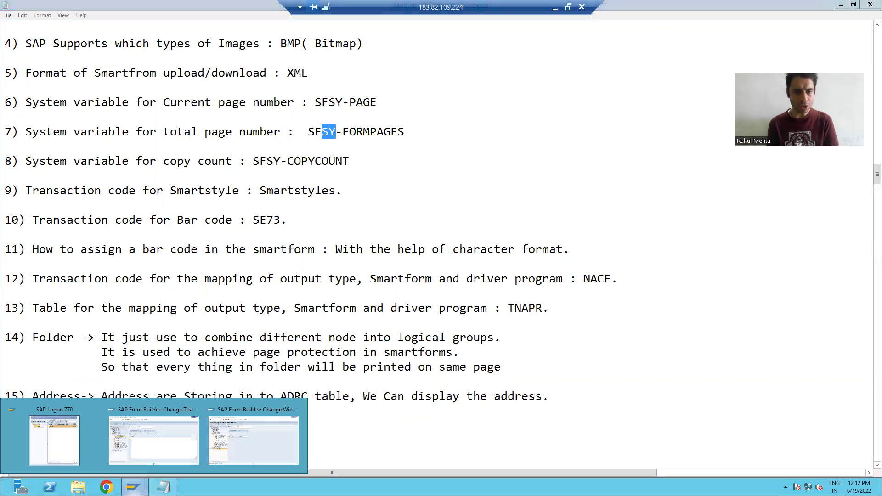
Return to the Form Builder window showing MAIN on page 2 of ZSF_ORDER_28
left_click(154, 439)
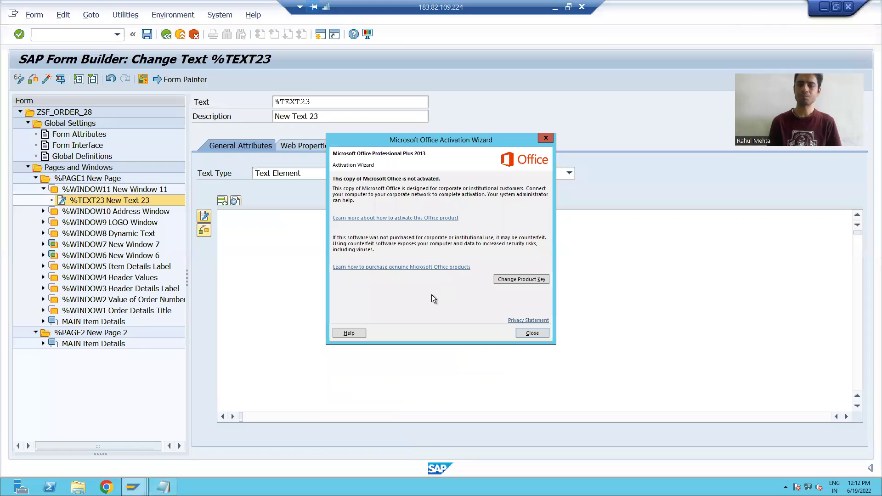
mouse_move(133, 486)
left_click(242, 455)
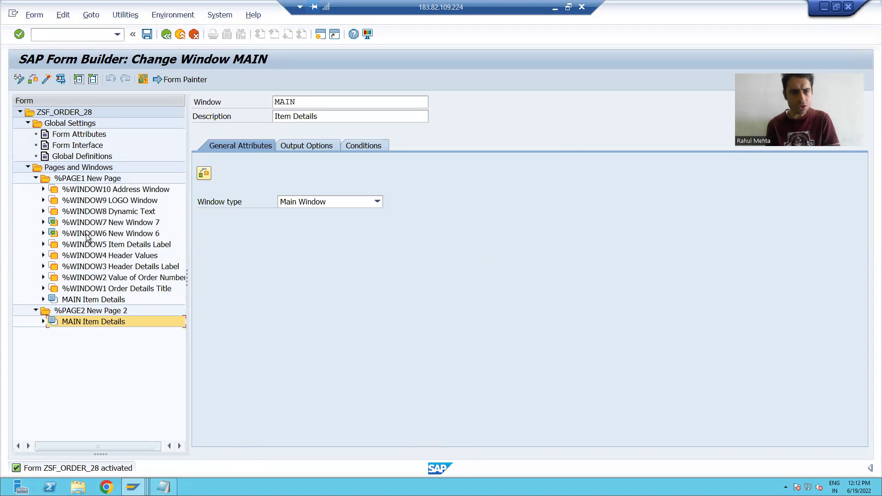
Create window %WINDOW11 on %PAGE1 and drag it to the page's top-left in Form Painter
right_click(81, 180)
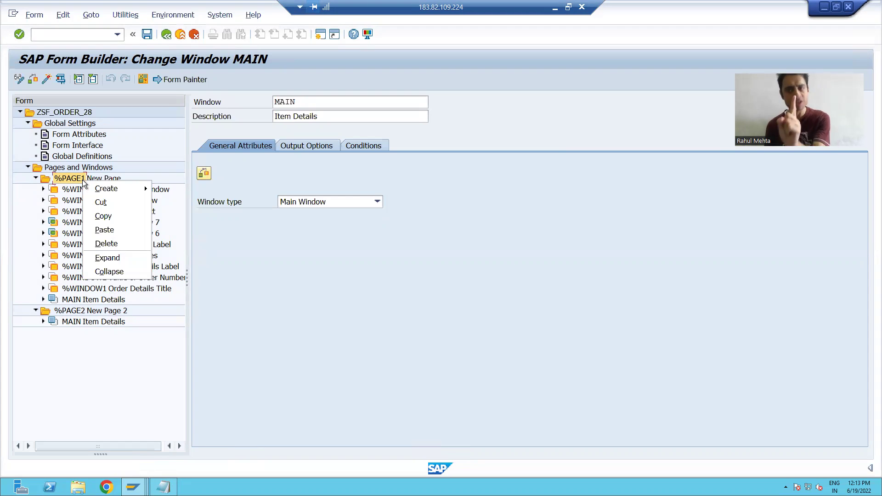
mouse_move(117, 188)
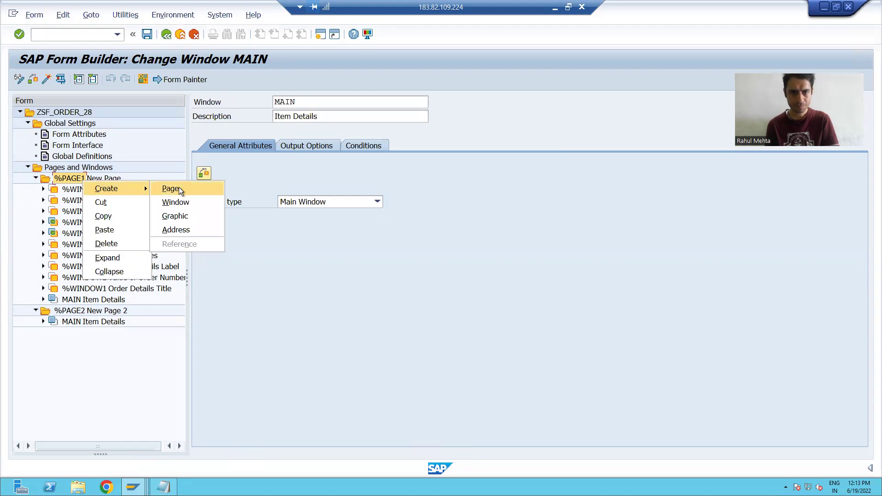
left_click(177, 202)
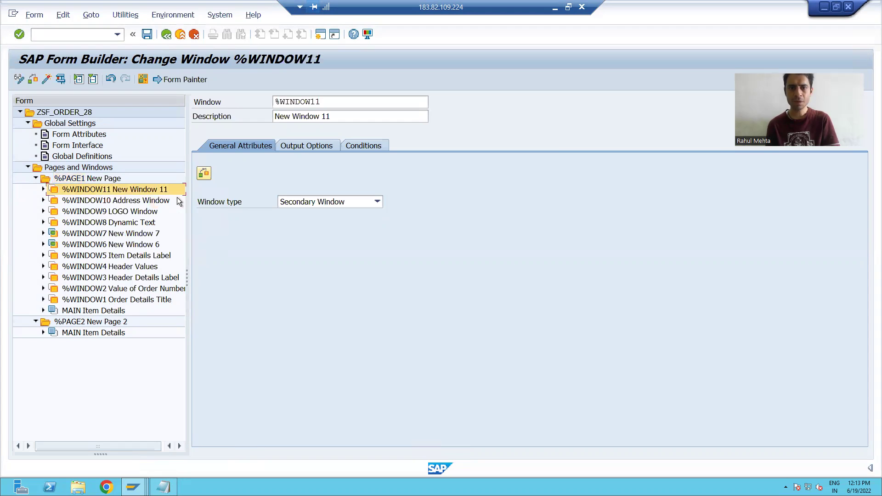
left_click(176, 79)
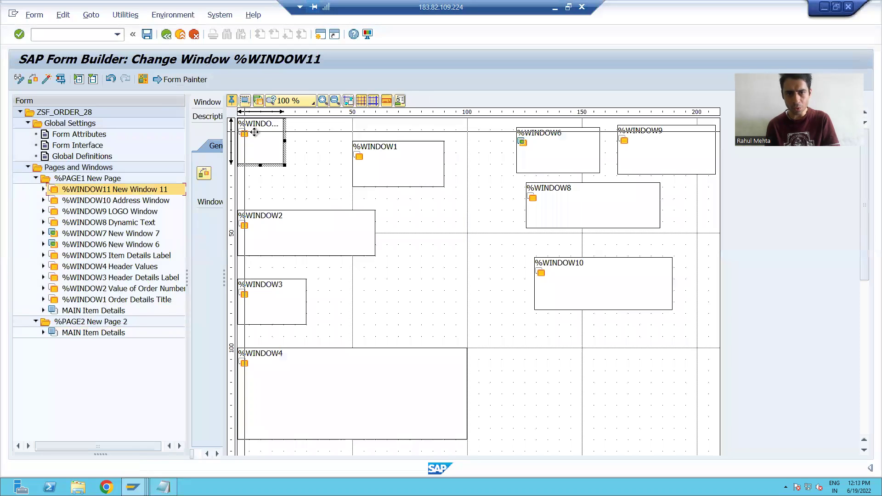
left_click_drag(256, 132, 328, 151)
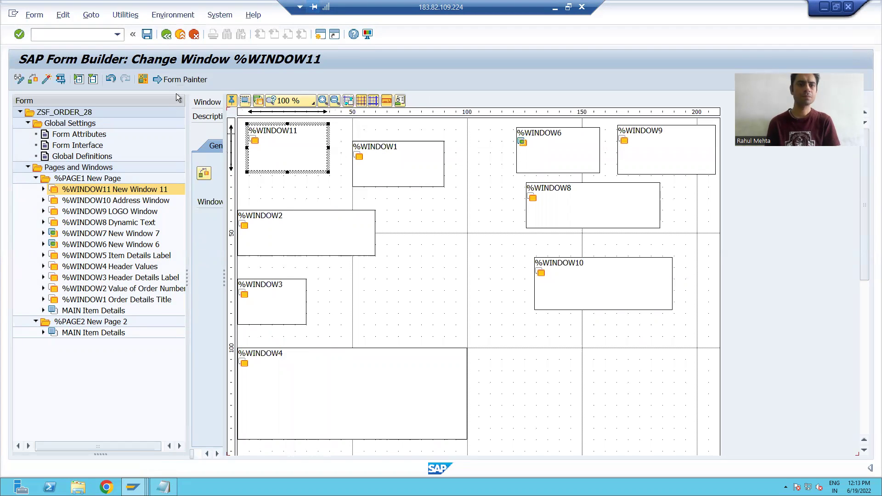
Close Form Painter and create a new text node under %WINDOW11
left_click(180, 80)
left_click(120, 191)
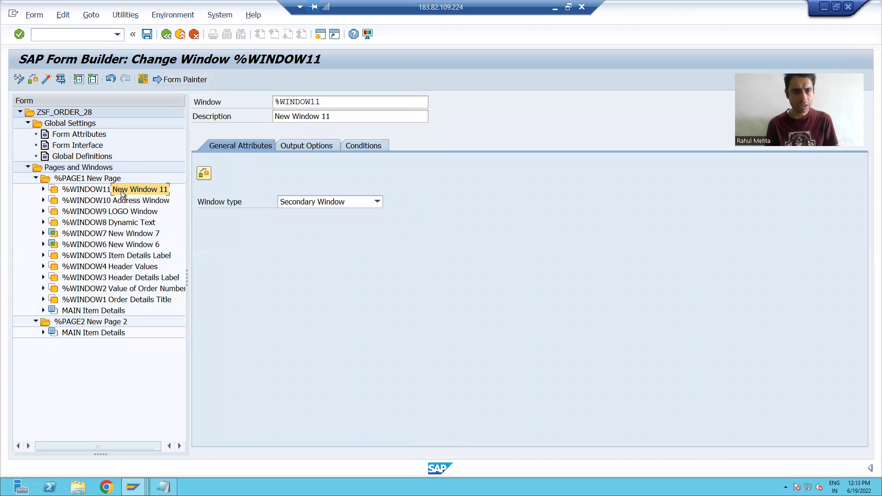
right_click(120, 191)
mouse_move(162, 200)
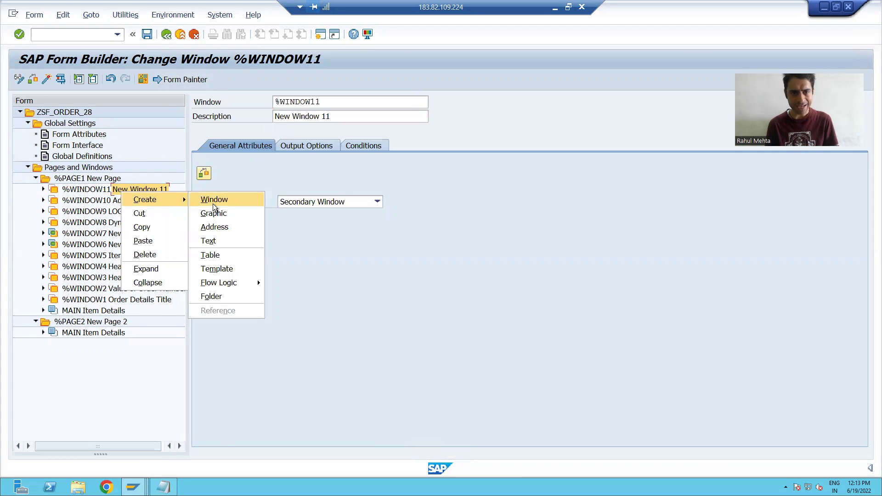
left_click(213, 243)
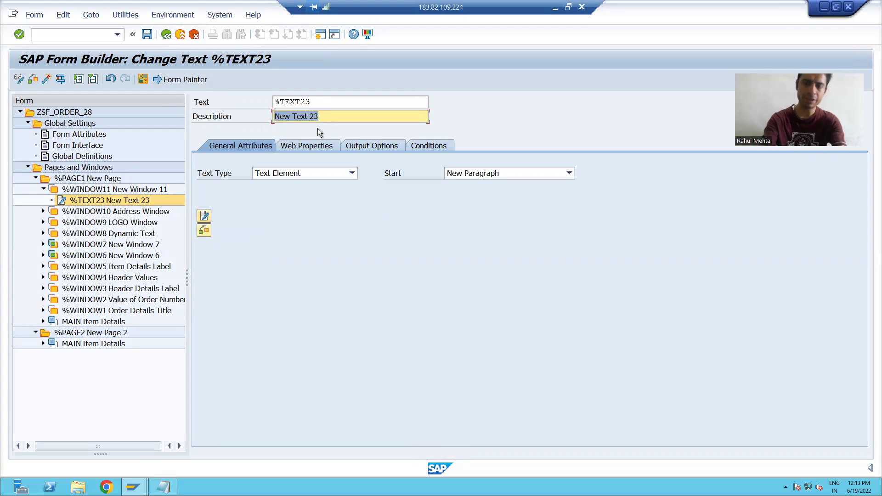
Describe text node %TEXT23 as 'Current Page No & Total PageNo'
key("BackSpace")
type("CUr")
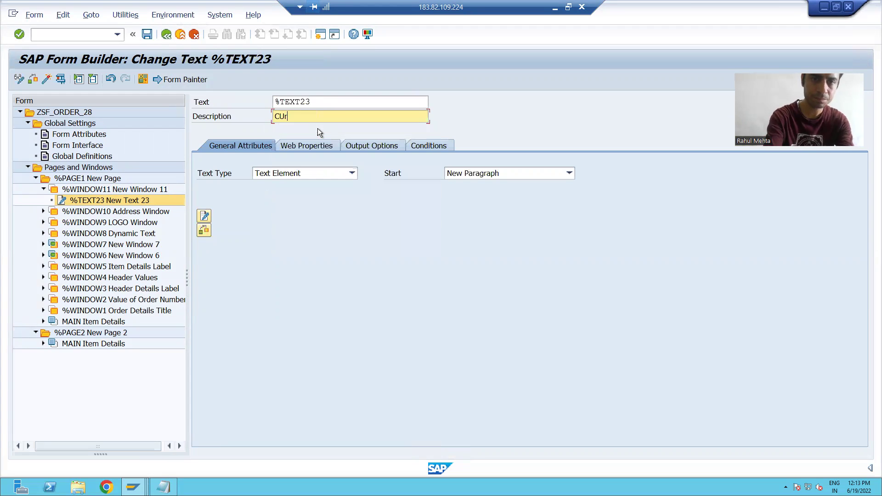
key("BackSpace")
key("BackSpace")
type("urrenrt")
key("BackSpace")
type("t Page")
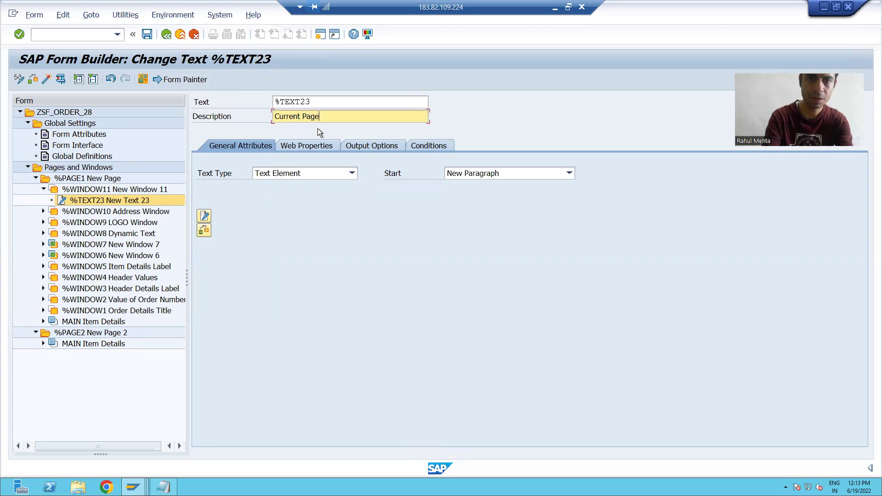
type(" No & Total ")
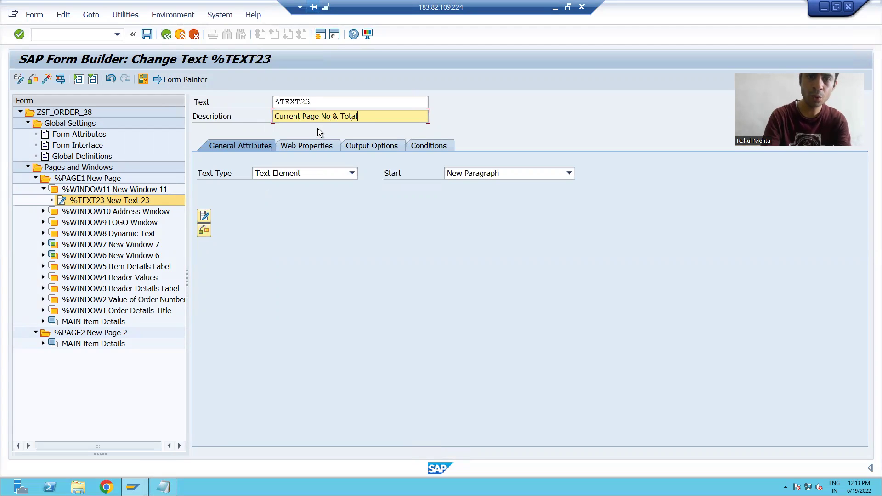
type("Page N")
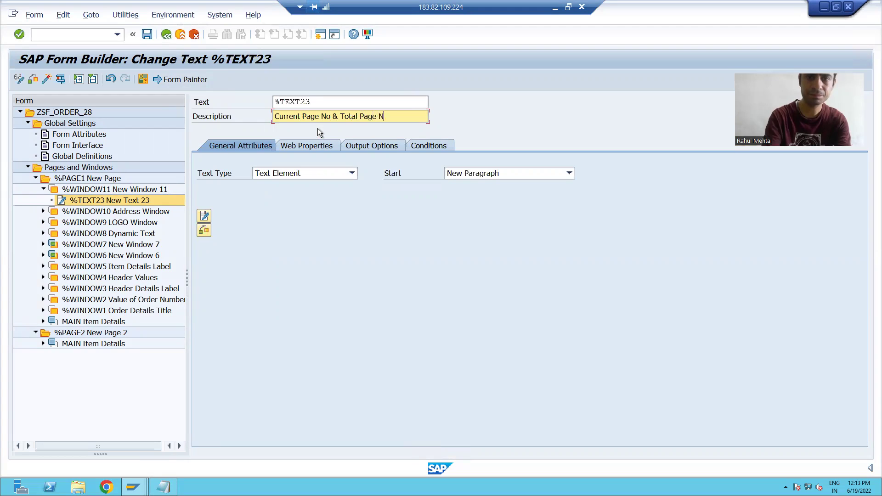
key("BackSpace")
key("BackSpace")
type("No")
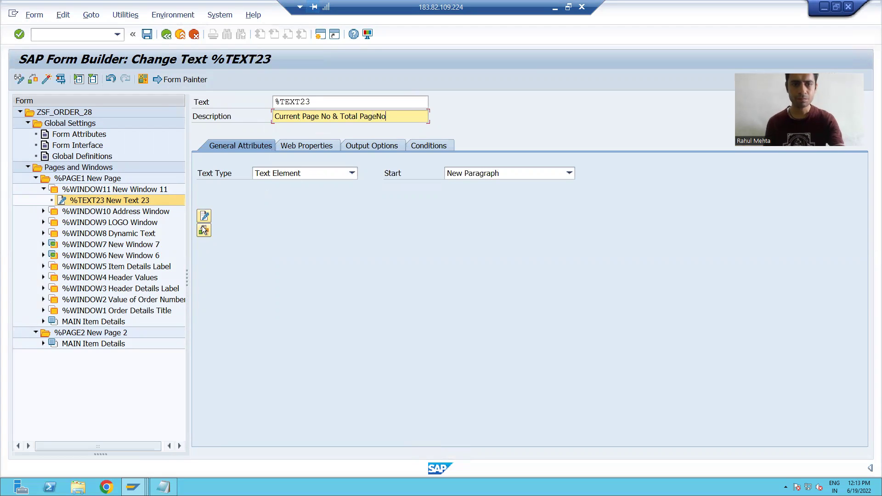
left_click(208, 216)
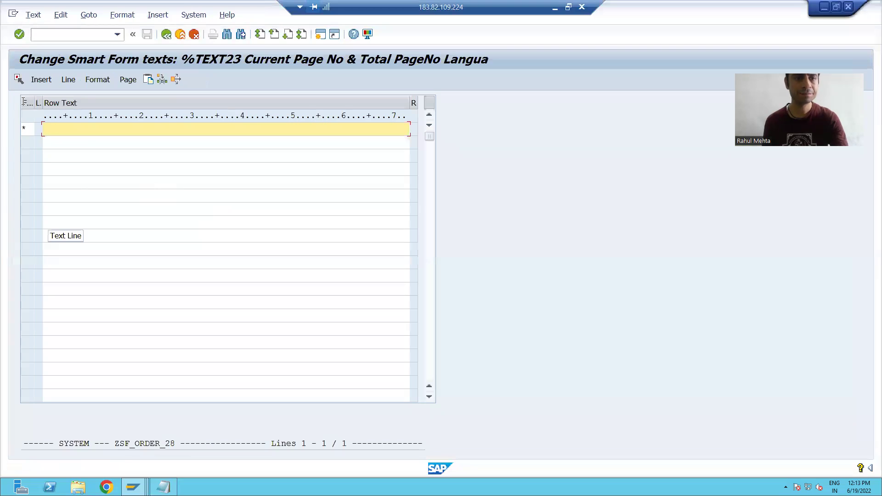
Switch to the other text editor and enter &SFSY-PAGE& OF &SFSY-FORMPAGES&
left_click(88, 15)
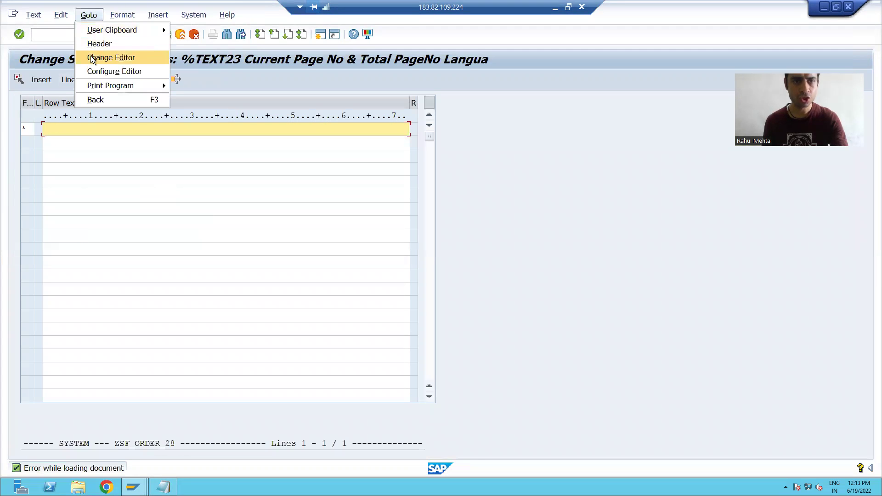
left_click(110, 57)
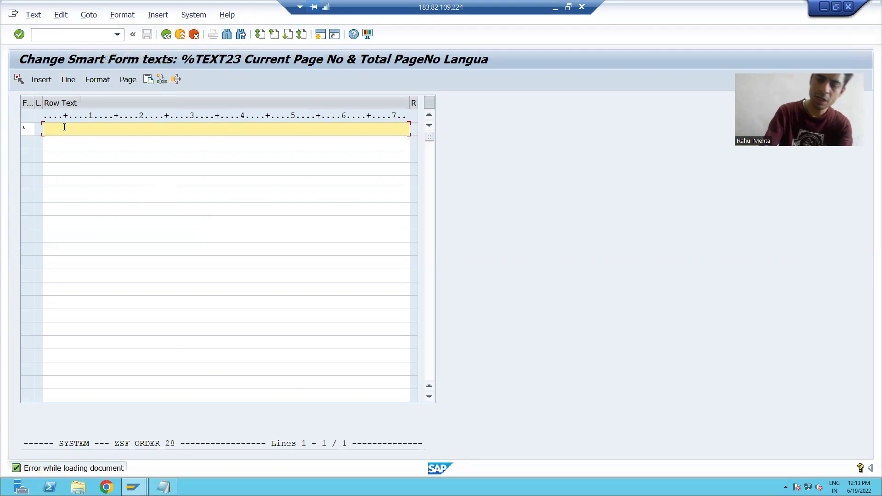
type("&")
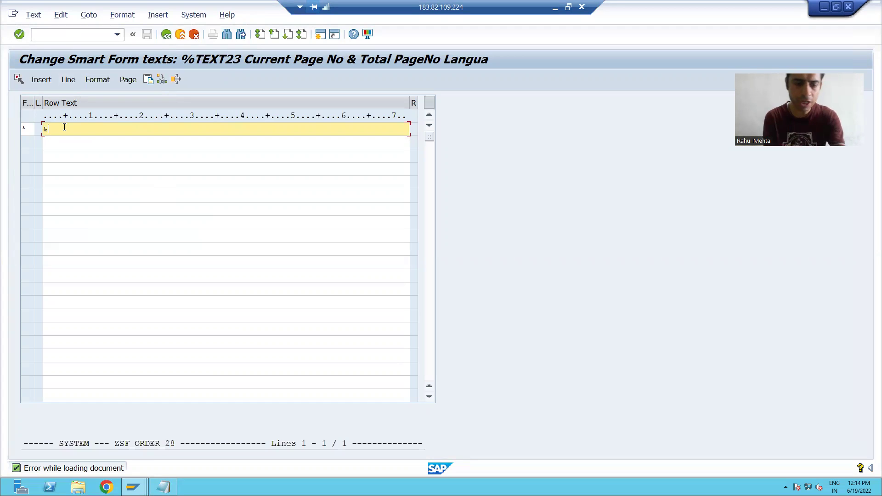
type("SFSY")
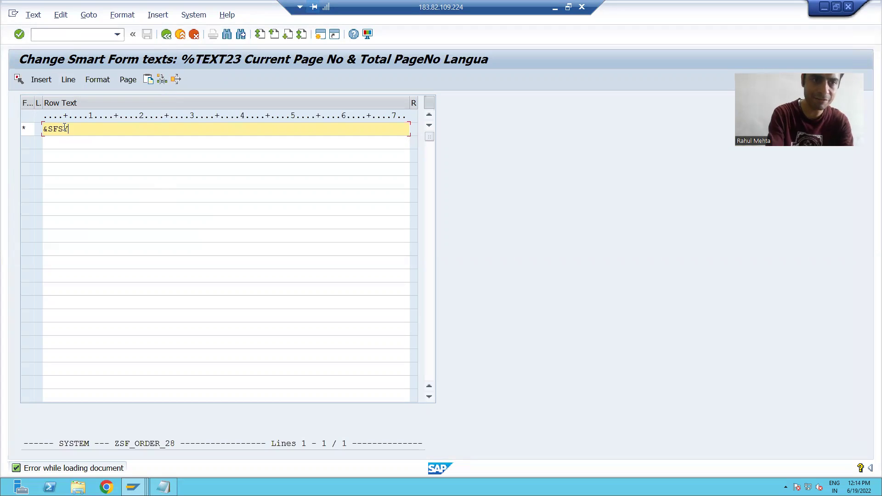
type("-P")
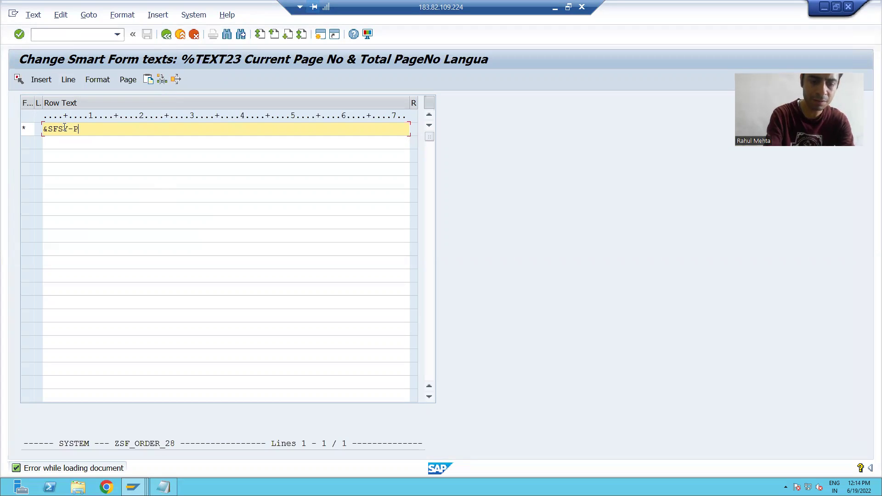
type("AGE&")
type(" O")
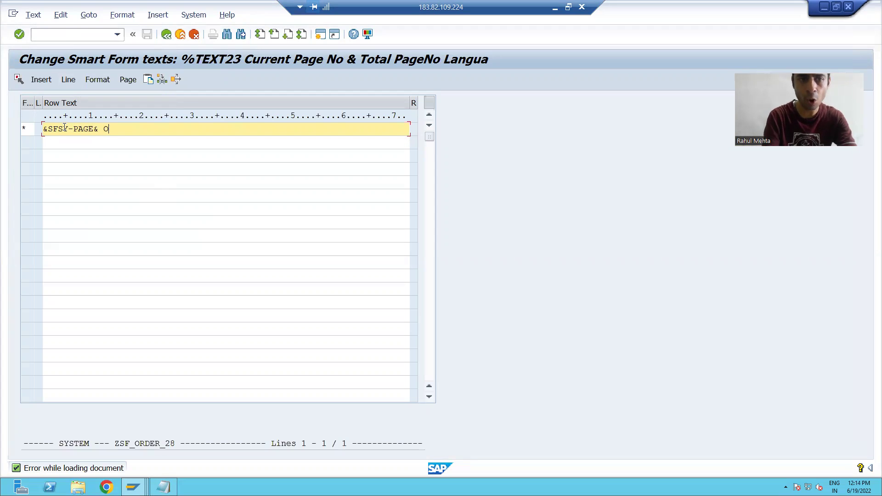
type("F &S")
type("FSY")
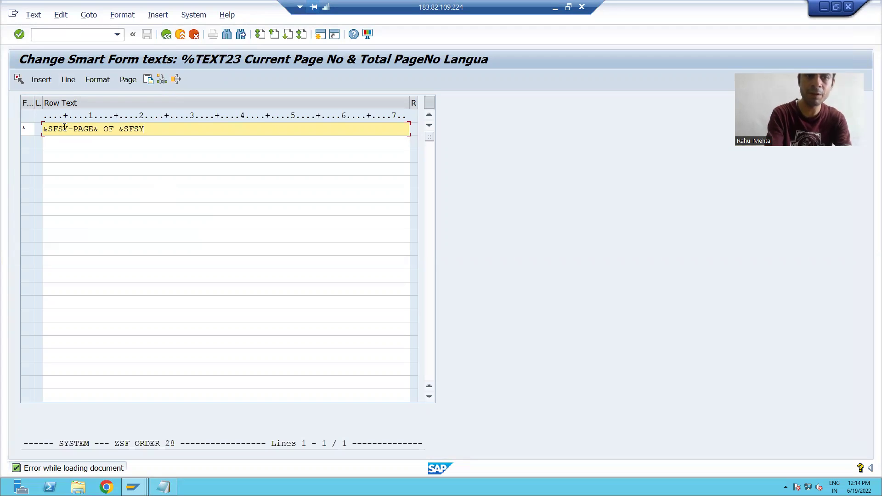
type("-FORM")
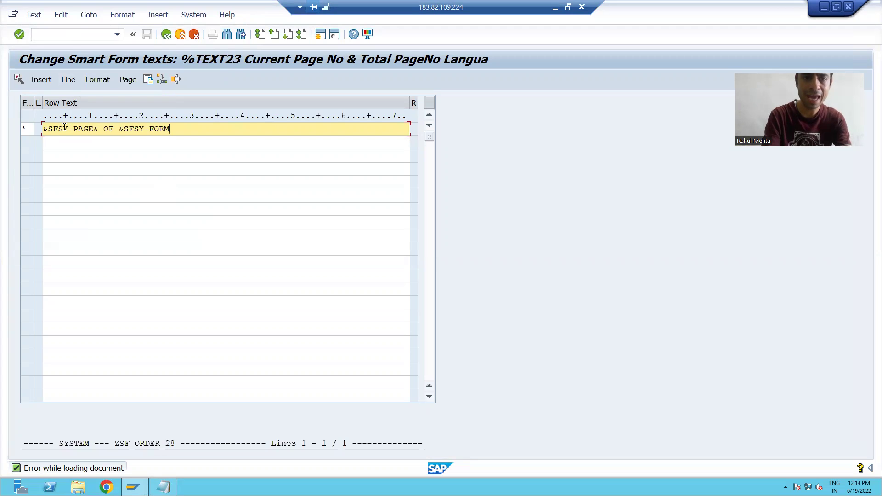
type("PAGE")
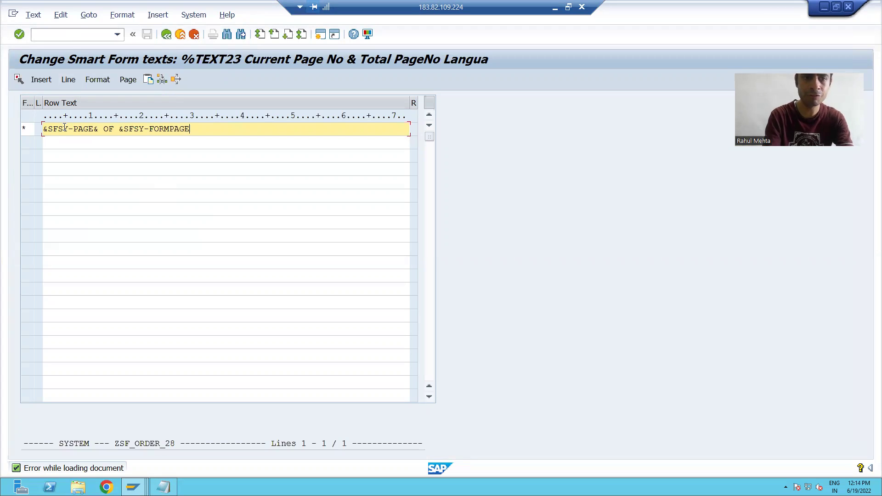
type("S&")
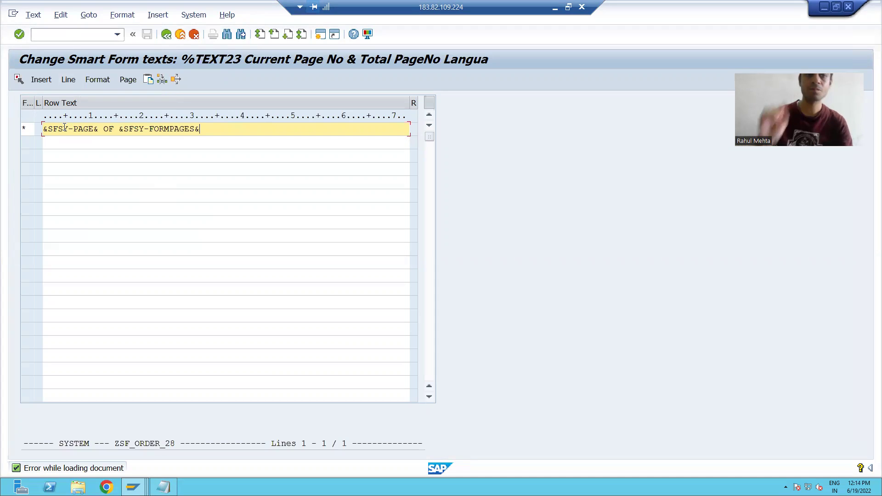
Highlight &SFSY-PAGE& and SFSY-FORMPAGES& in the text to check both variables
left_click(46, 131)
left_click(95, 132)
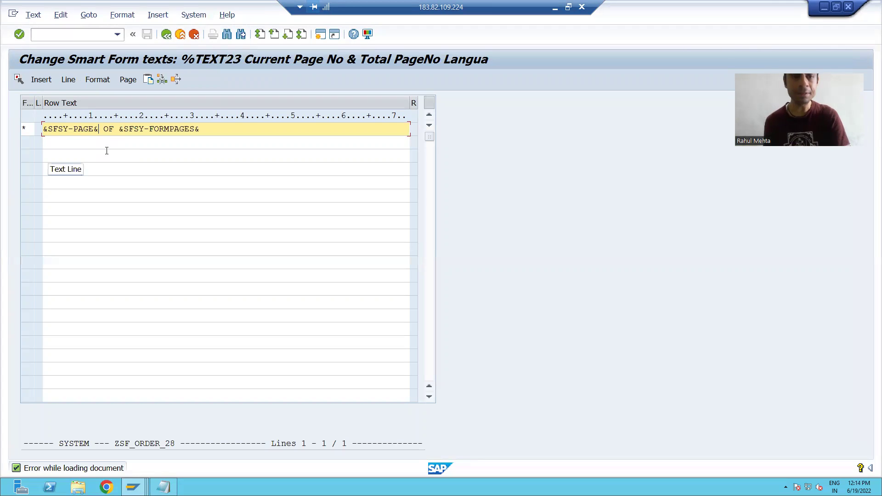
key("shift+Left")
key("shift+Left")
key("shift+Left")
key("shift+Left")
key("shift+Left")
key("shift+Left")
key("shift+Left")
key("shift+Left")
key("shift+Left")
key("shift+Left")
key("Left")
left_click_drag(97, 131, 37, 134)
key("Left")
left_click_drag(199, 131, 122, 139)
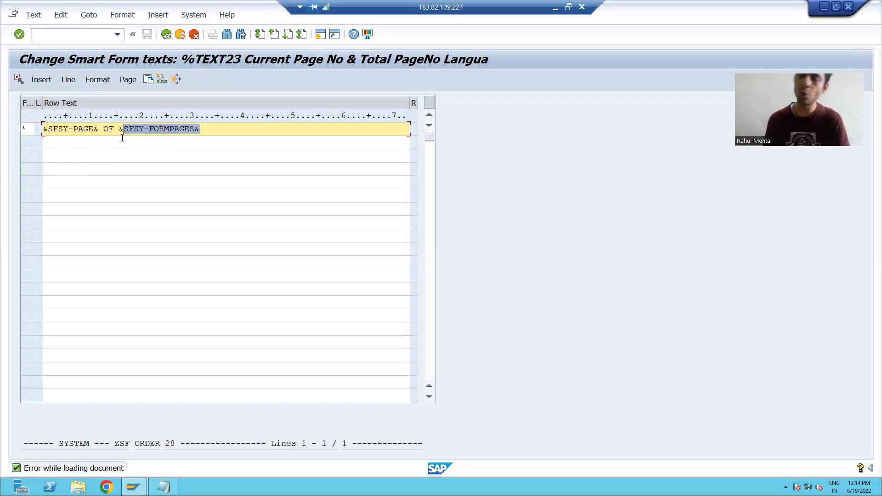
key("Left")
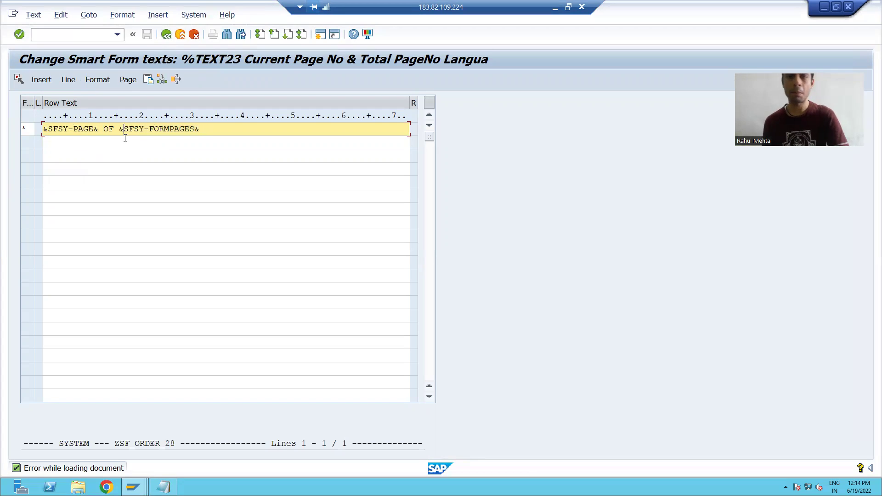
Apply the %TEXT23 text and copy %WINDOW11 to the clipboard
left_click(166, 35)
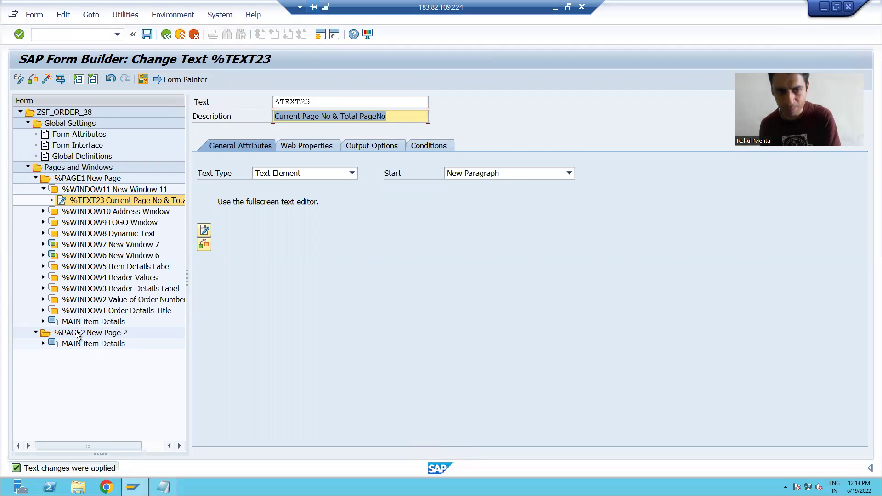
left_click(43, 189)
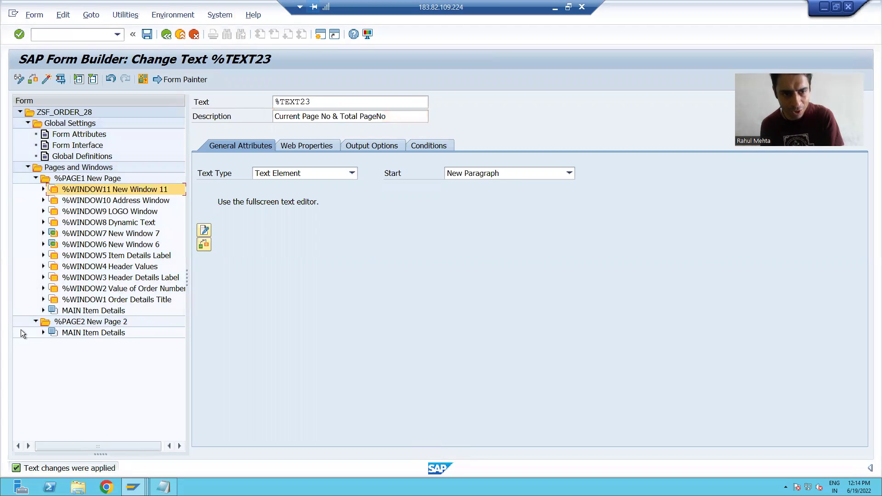
right_click(90, 189)
mouse_move(121, 200)
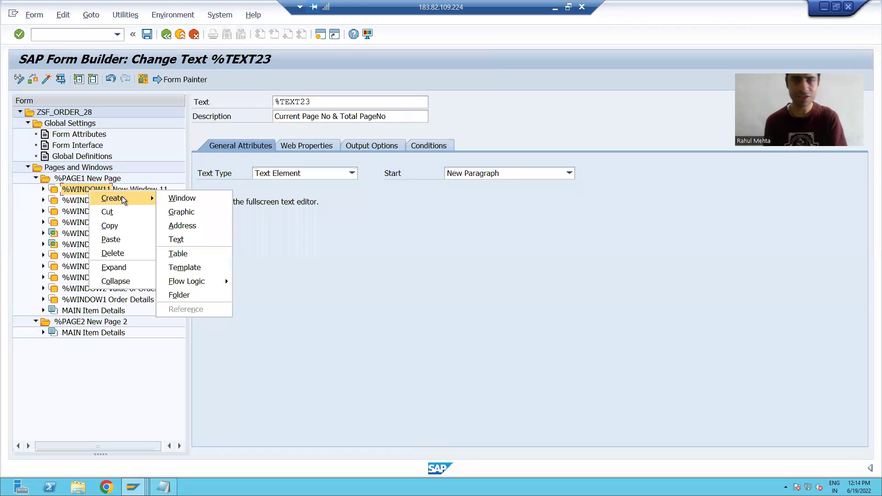
left_click(115, 226)
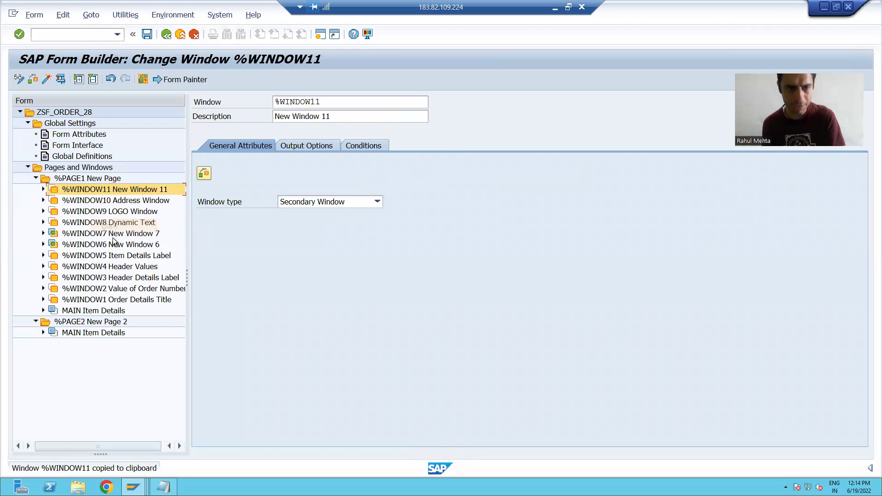
Paste %WINDOW11 into %PAGE2 and show page 2's layout in Form Painter
right_click(81, 324)
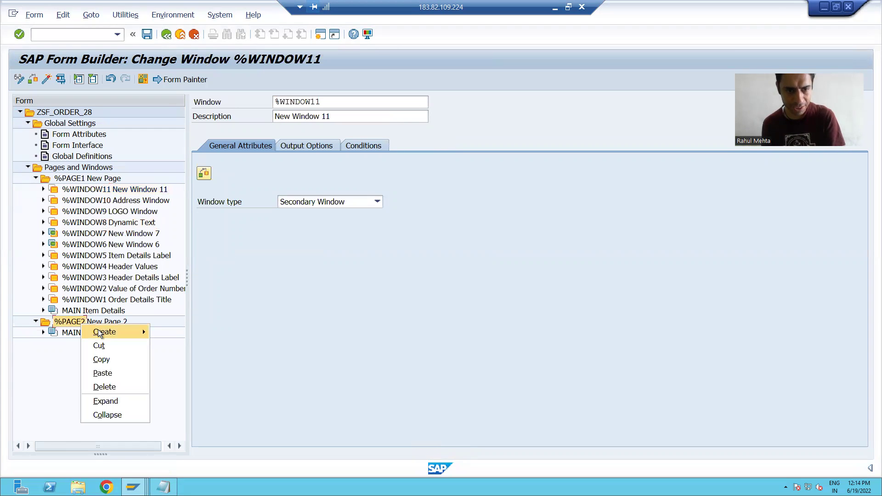
left_click(104, 373)
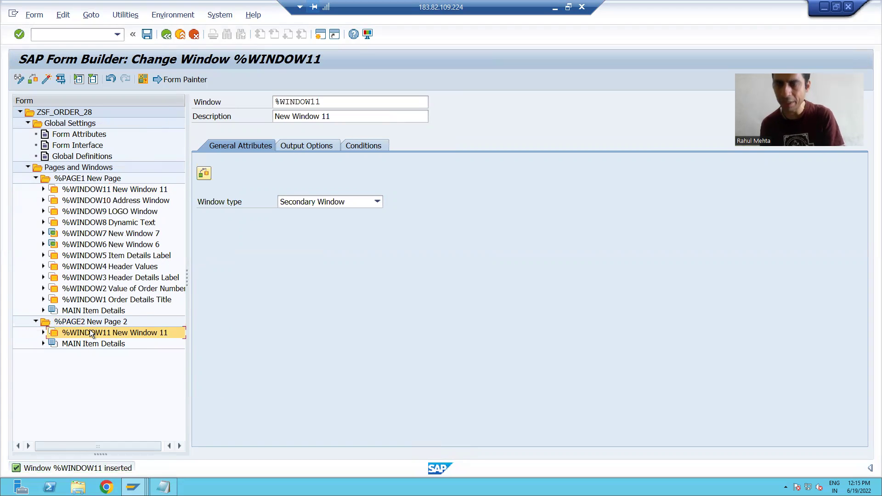
left_click(79, 322)
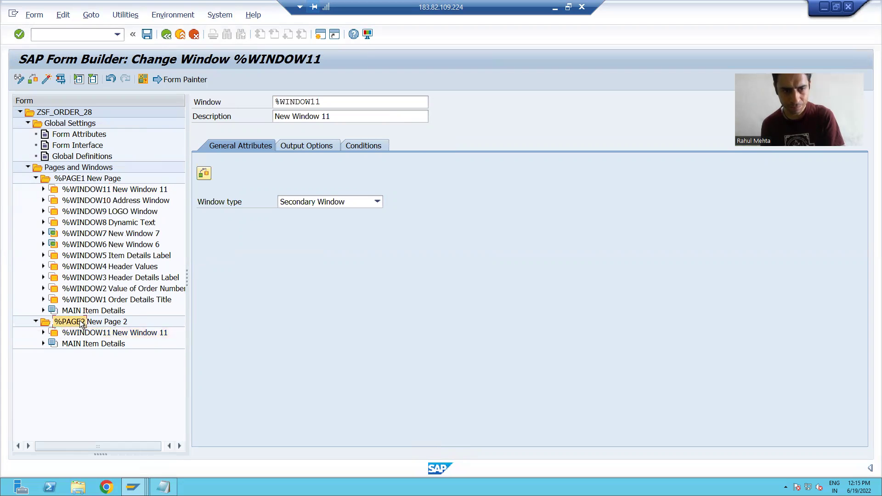
left_click(175, 84)
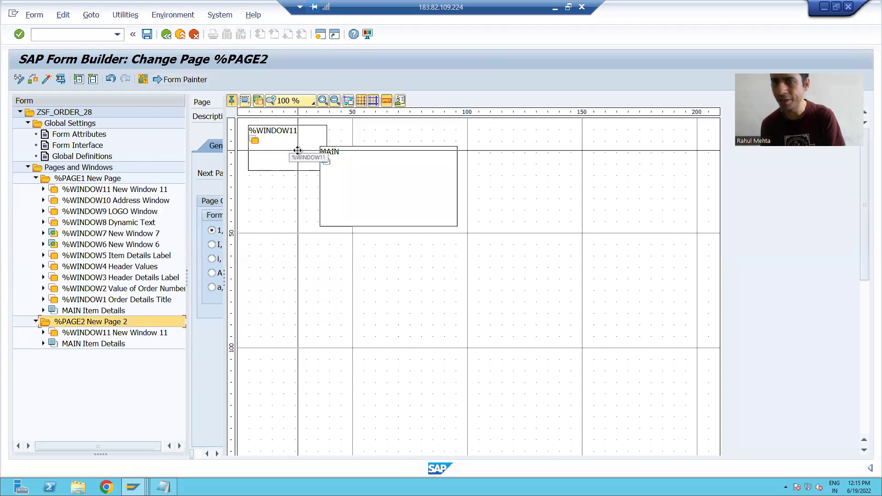
Move MAIN right of %WINDOW11 on page 2, expand it to show %TEXT23, and activate
mouse_move(355, 164)
left_mouse_down()
mouse_move(380, 171)
mouse_move(382, 164)
left_mouse_up()
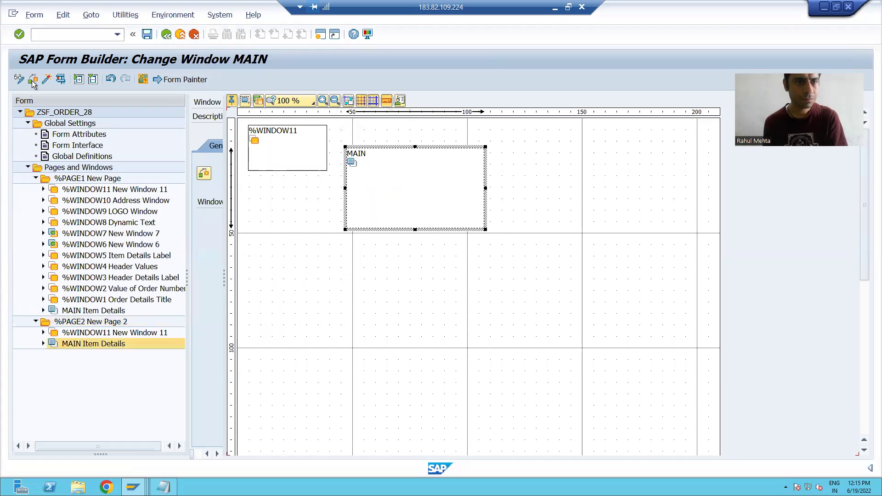
left_click(276, 146)
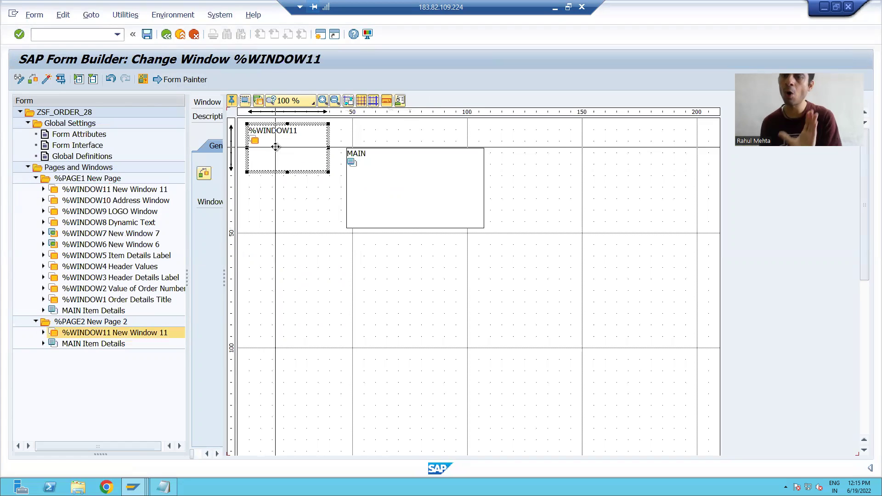
left_click(43, 333)
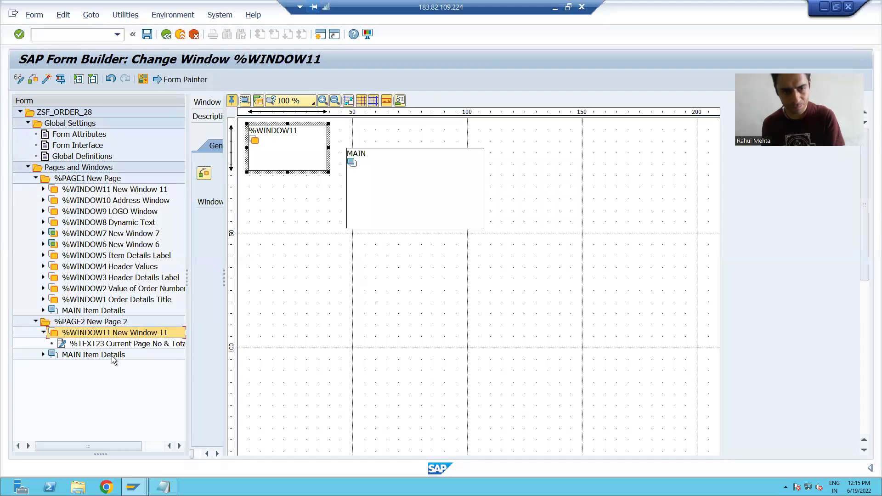
left_click(47, 80)
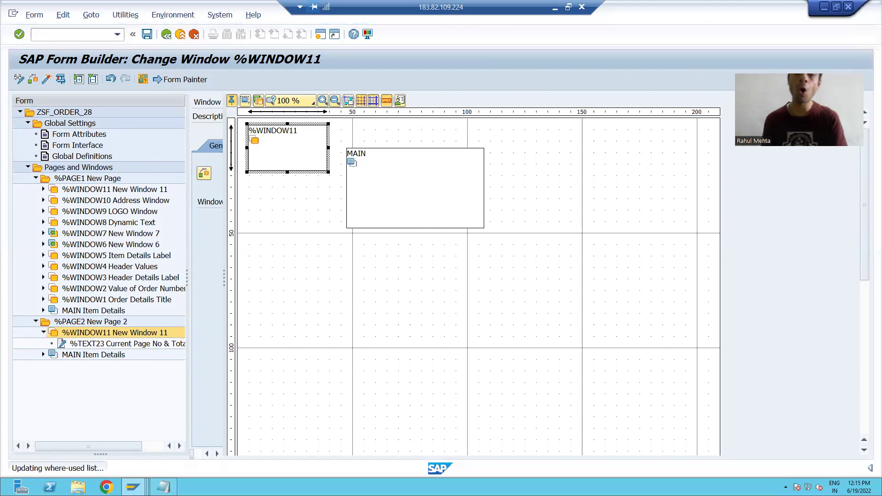
Open the ABAP Editor transaction and run ZSF_DRIVER_PROGRAM_28
left_click(89, 37)
type("/nse8")
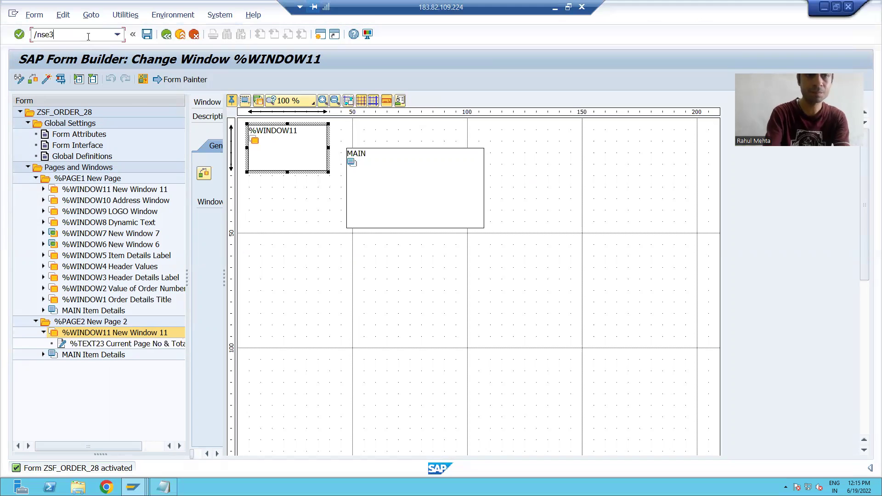
key("Return")
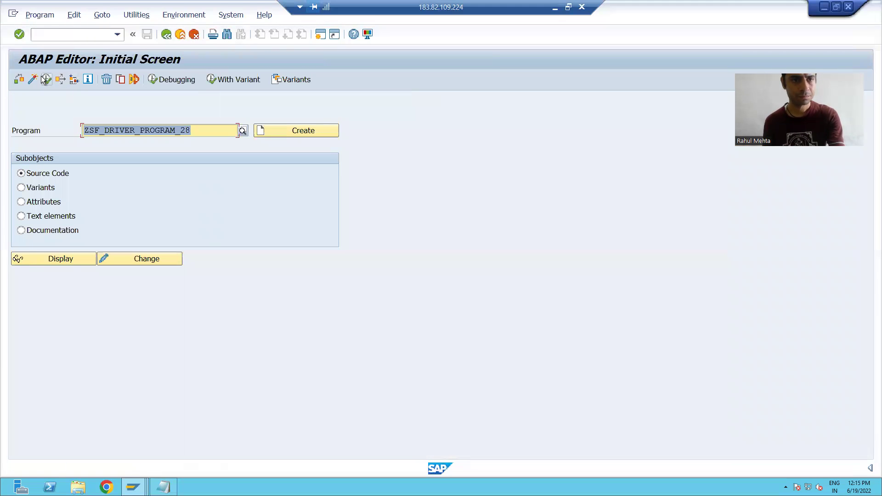
left_click(46, 79)
Fill the order number and dynamic text 'This is Second Run', execute, and choose LP01
left_click(226, 115)
left_click(226, 117)
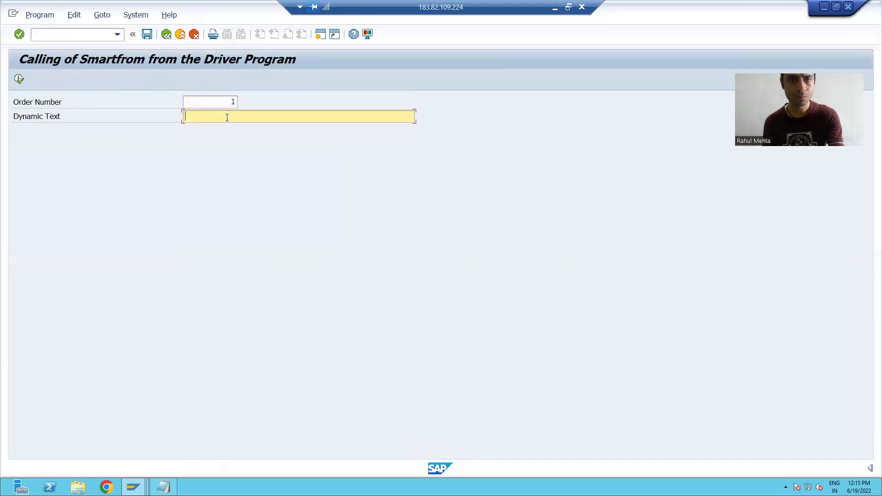
left_click(220, 129)
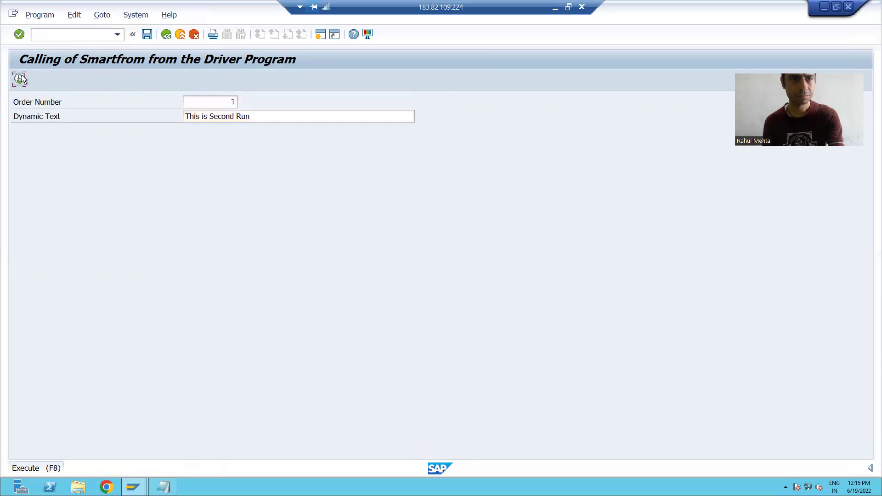
left_click(20, 79)
left_click(122, 133)
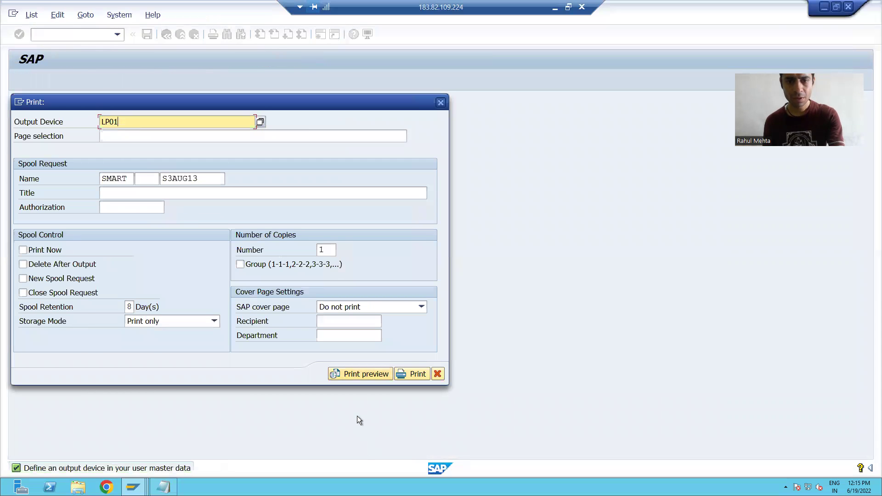
Preview the form, page to 2 OF 2, and switch back to the Notepad notes
left_click(357, 373)
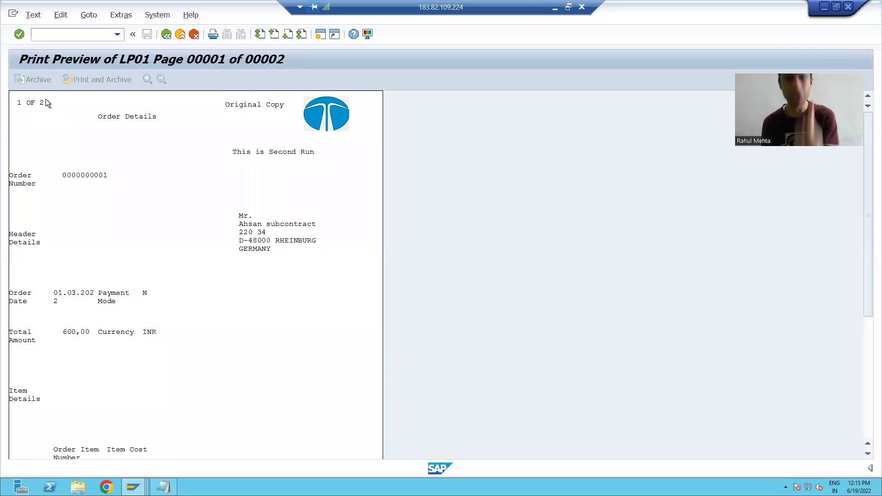
left_click(288, 35)
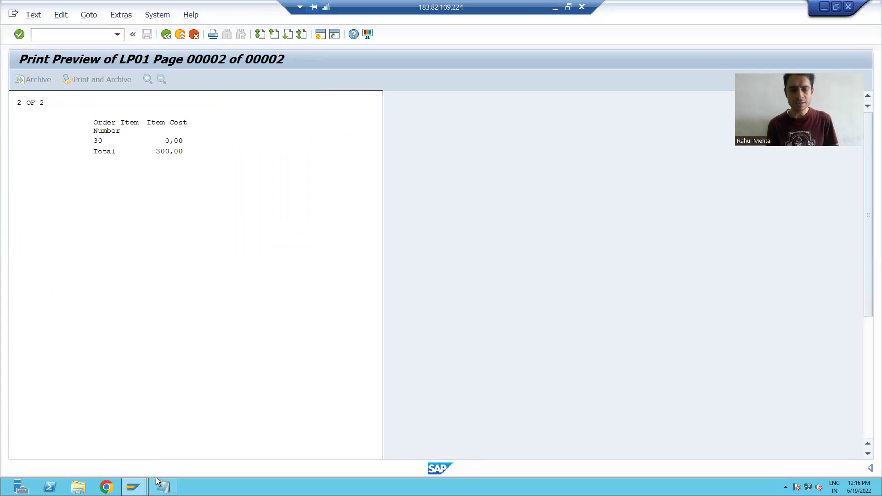
left_click(163, 487)
left_click_drag(315, 102, 380, 100)
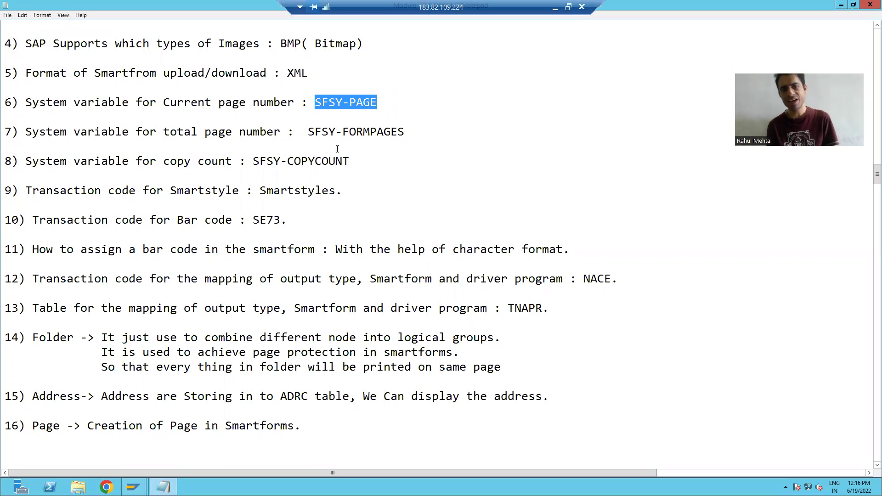
left_click_drag(307, 132, 424, 128)
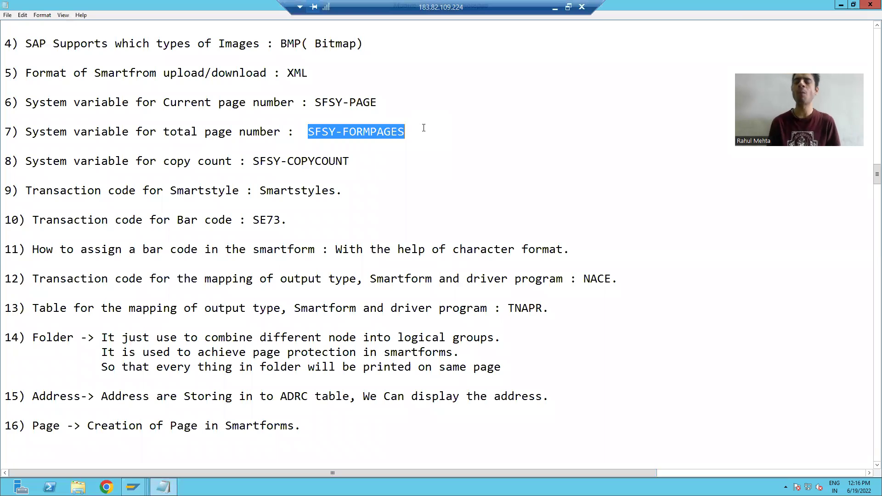